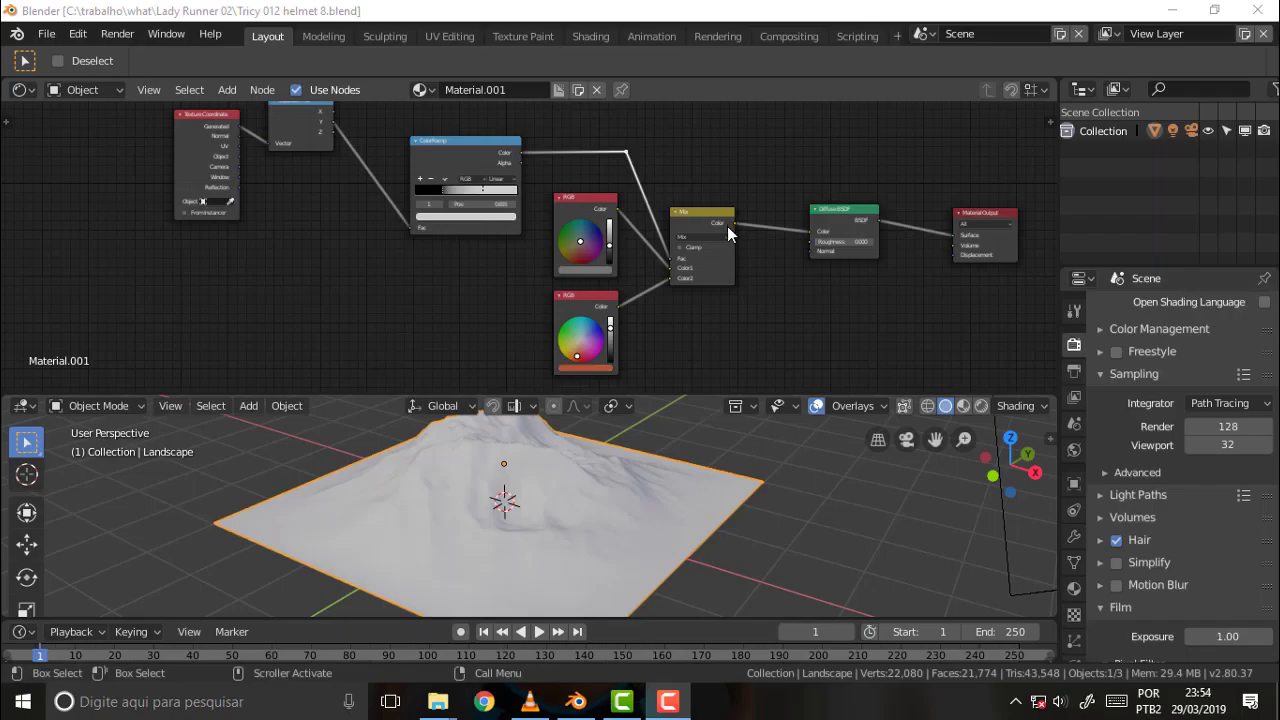
Set the 3D viewport to Rendered shading to show the landscape material, then return to the tutorial
{"action": "left_click", "coordinate": [594, 507]}
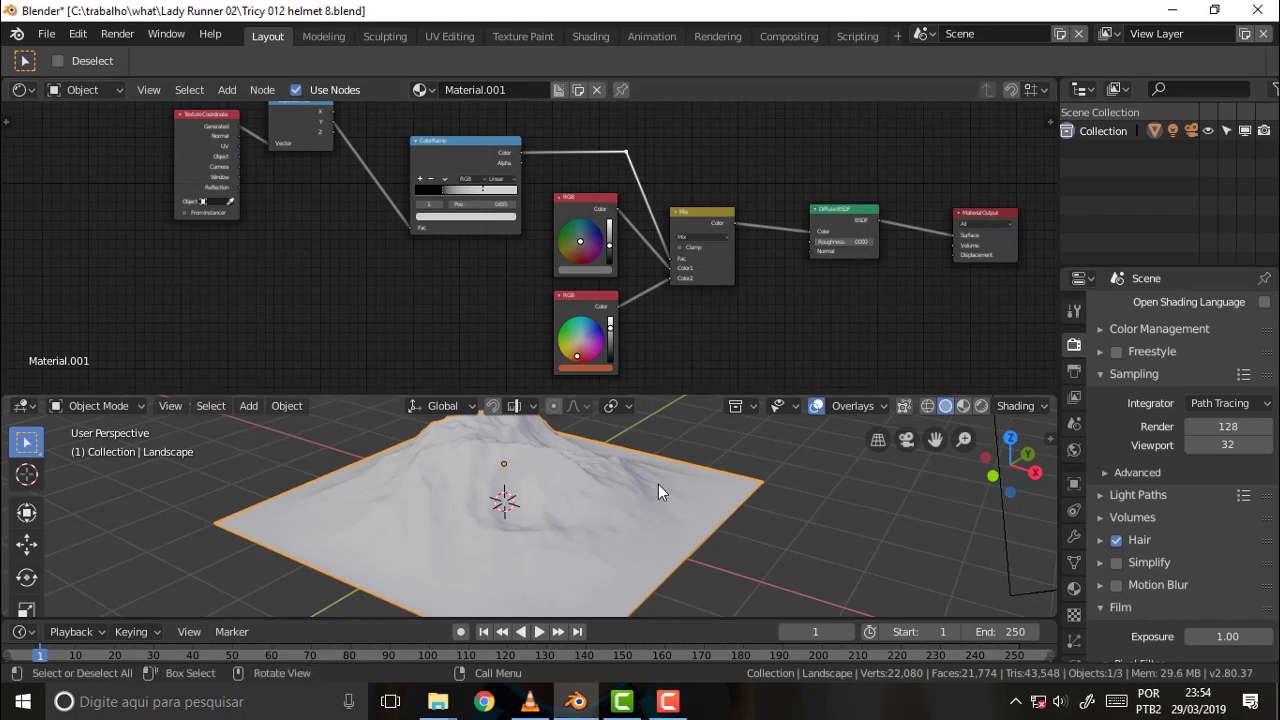
{"action": "key", "text": "z"}
{"action": "left_click", "coordinate": [758, 413]}
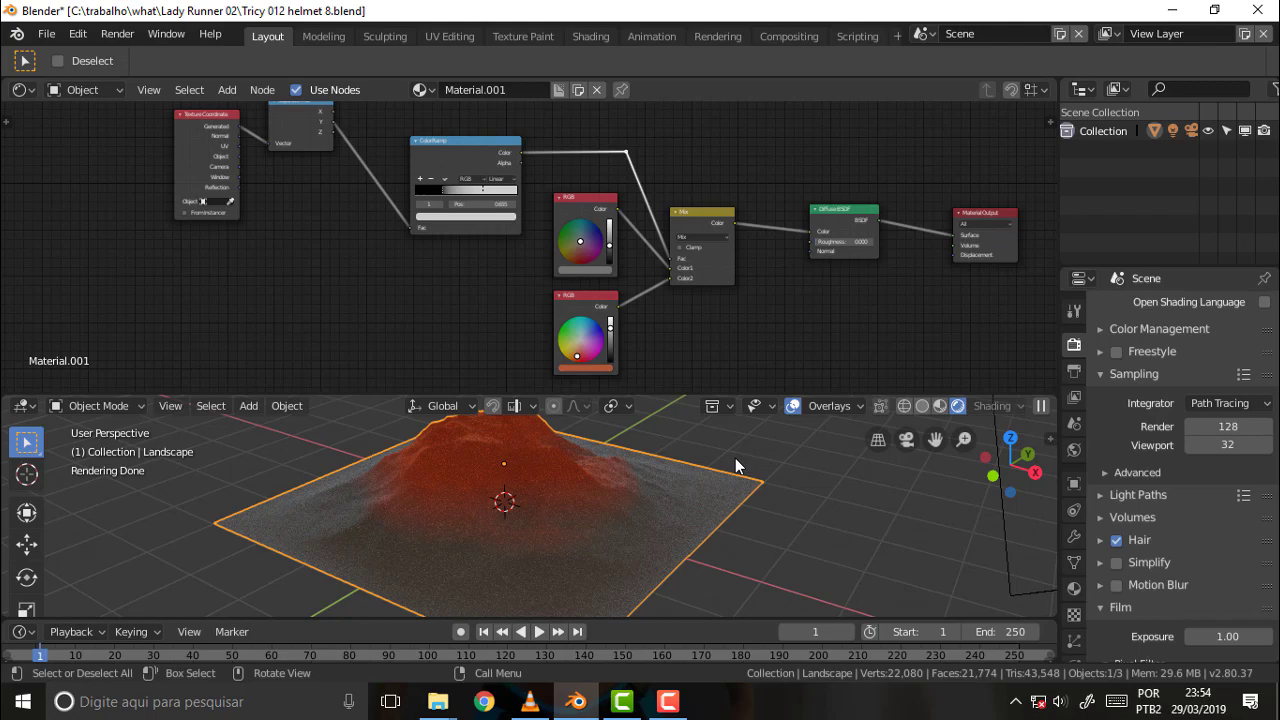
{"action": "left_click", "coordinate": [530, 701]}
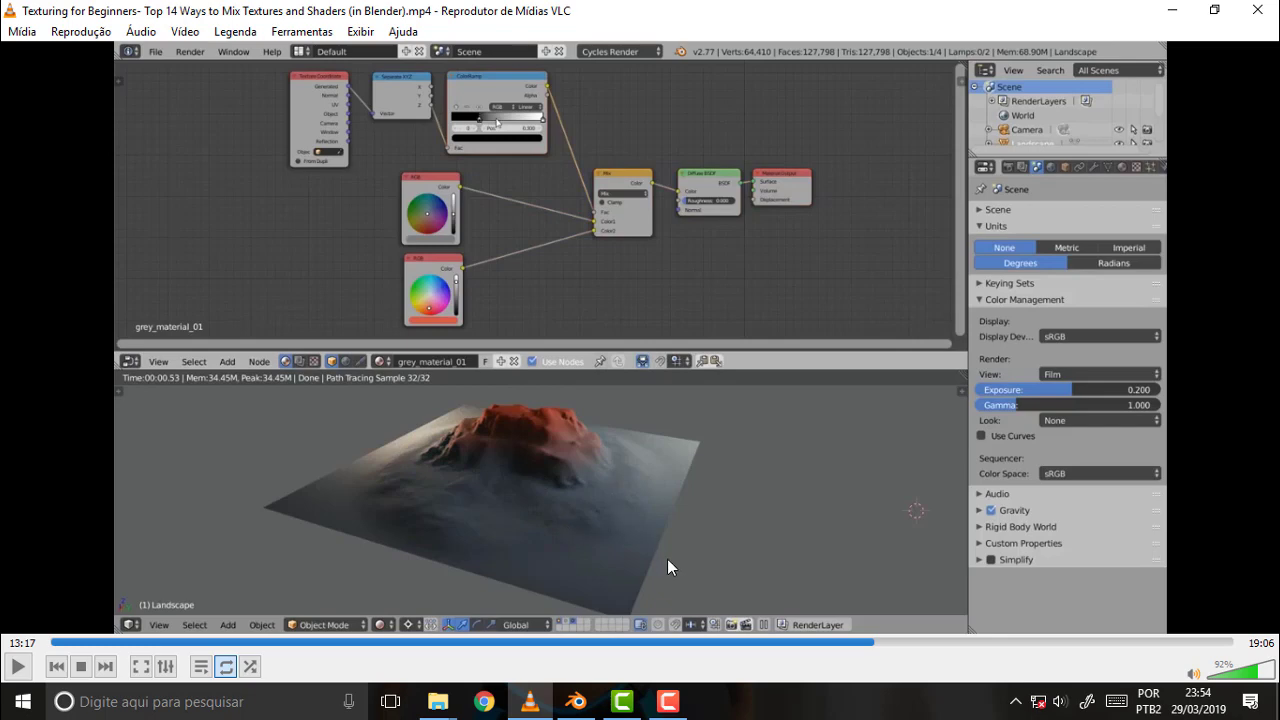
{"action": "mouse_move", "coordinate": [530, 701]}
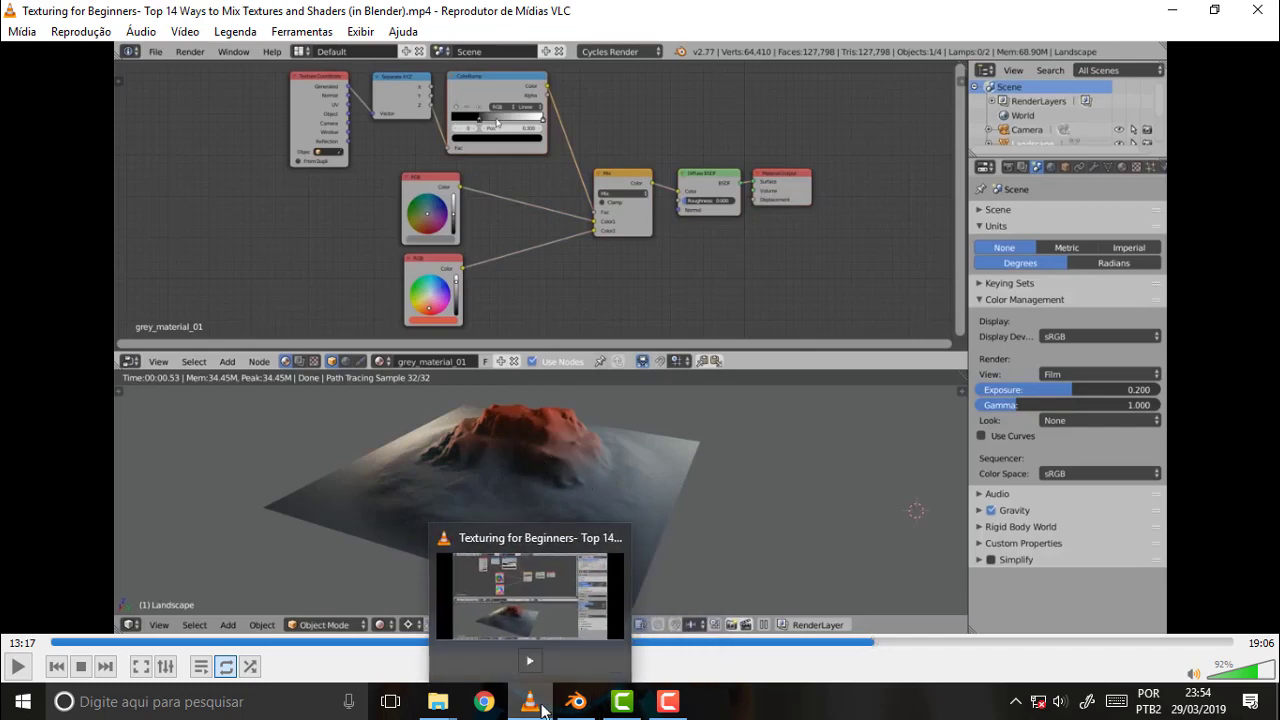
Back in Blender, disconnect the ColorRamp from the Mix factor
{"action": "left_click", "coordinate": [537, 704]}
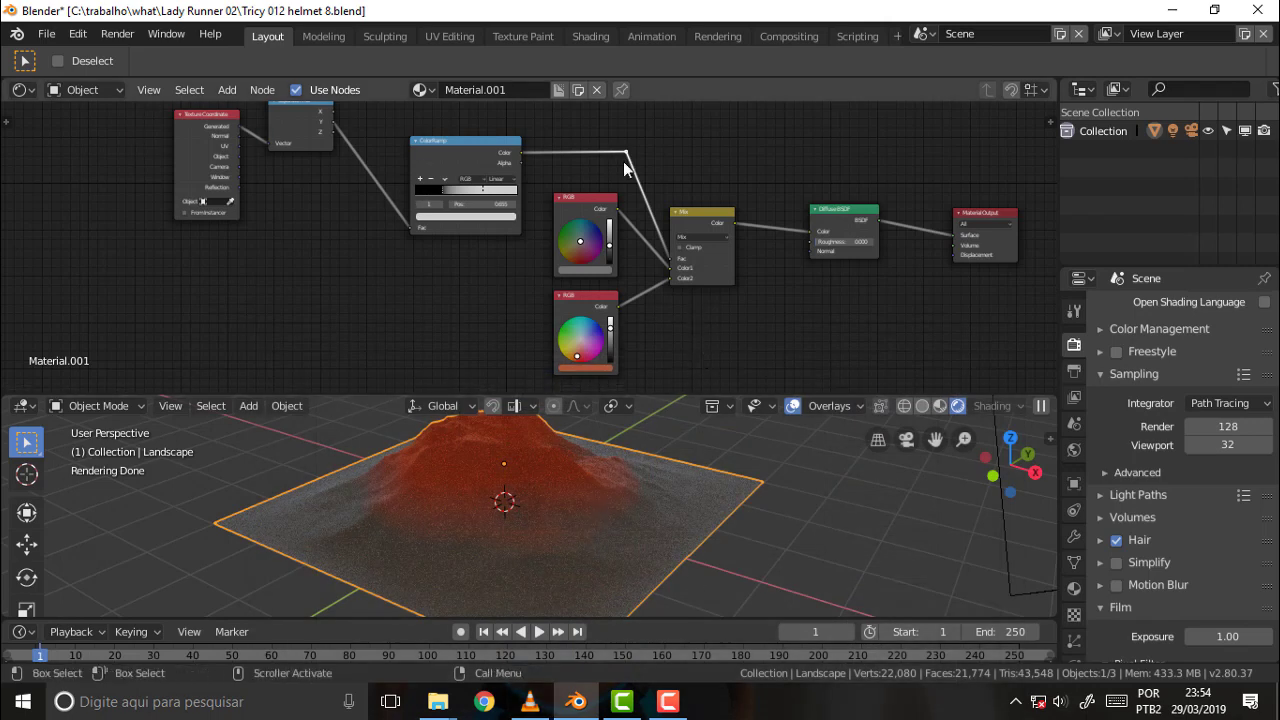
{"action": "mouse_move", "coordinate": [670, 258]}
{"action": "left_mouse_down"}
{"action": "mouse_move", "coordinate": [637, 164]}
{"action": "mouse_move", "coordinate": [663, 140]}
{"action": "left_mouse_up"}
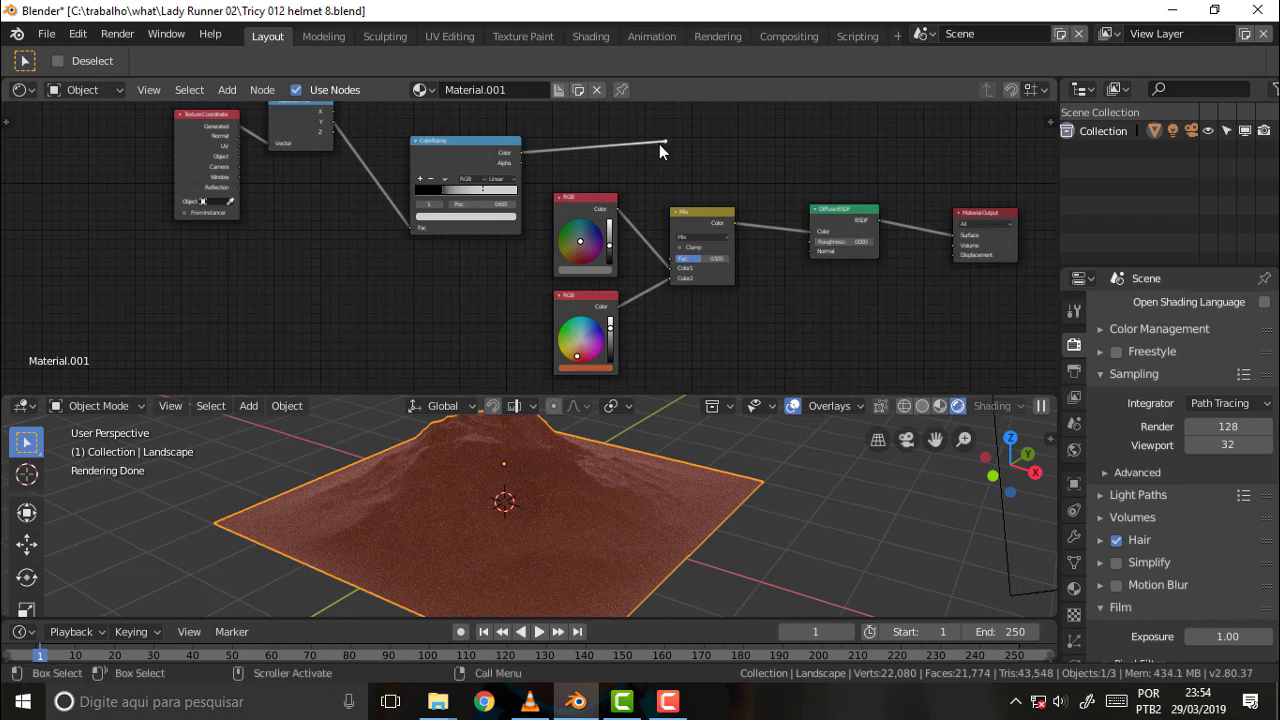
{"action": "left_click_drag", "start_coordinate": [663, 140], "coordinate": [659, 144]}
Delete the ColorRamp and the node feeding it, then select the Texture Coordinate node
{"action": "left_click", "coordinate": [478, 149]}
{"action": "key", "text": "x"}
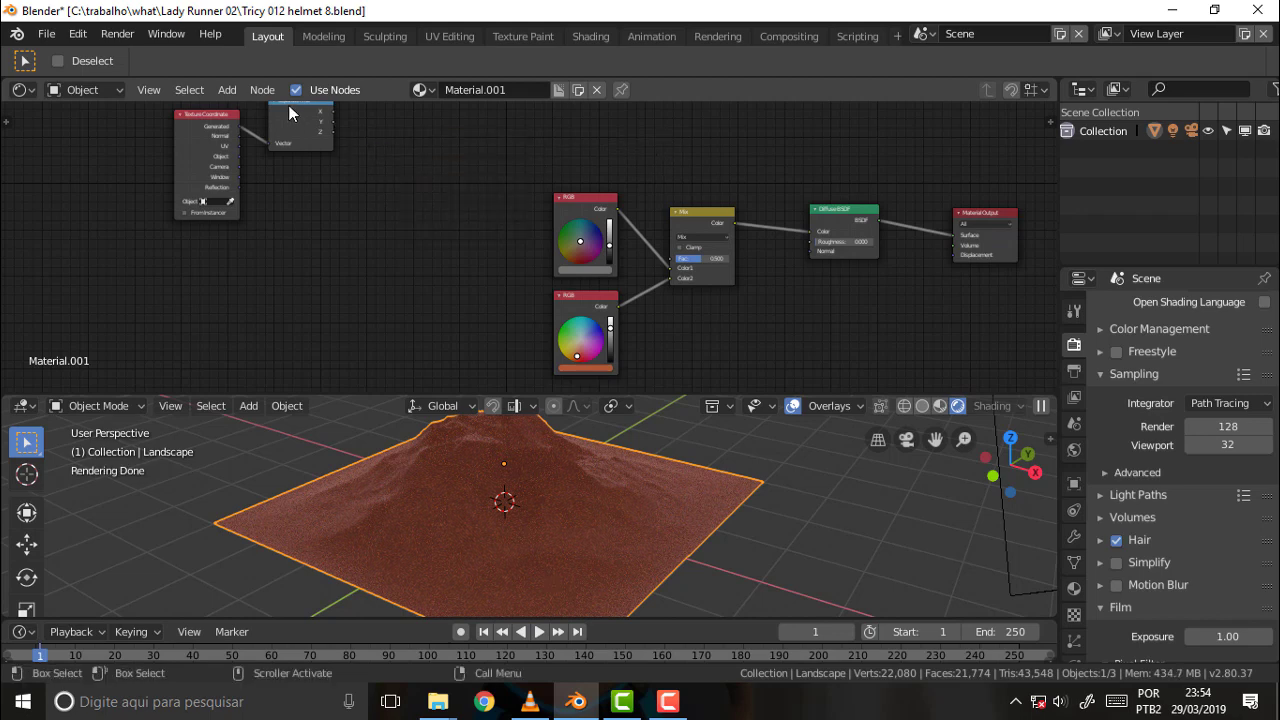
{"action": "left_click", "coordinate": [289, 106]}
{"action": "key", "text": "x"}
{"action": "left_click", "coordinate": [222, 126]}
Delete Texture Coordinate and move both RGB nodes left, stacked one above the other
{"action": "key", "text": "x"}
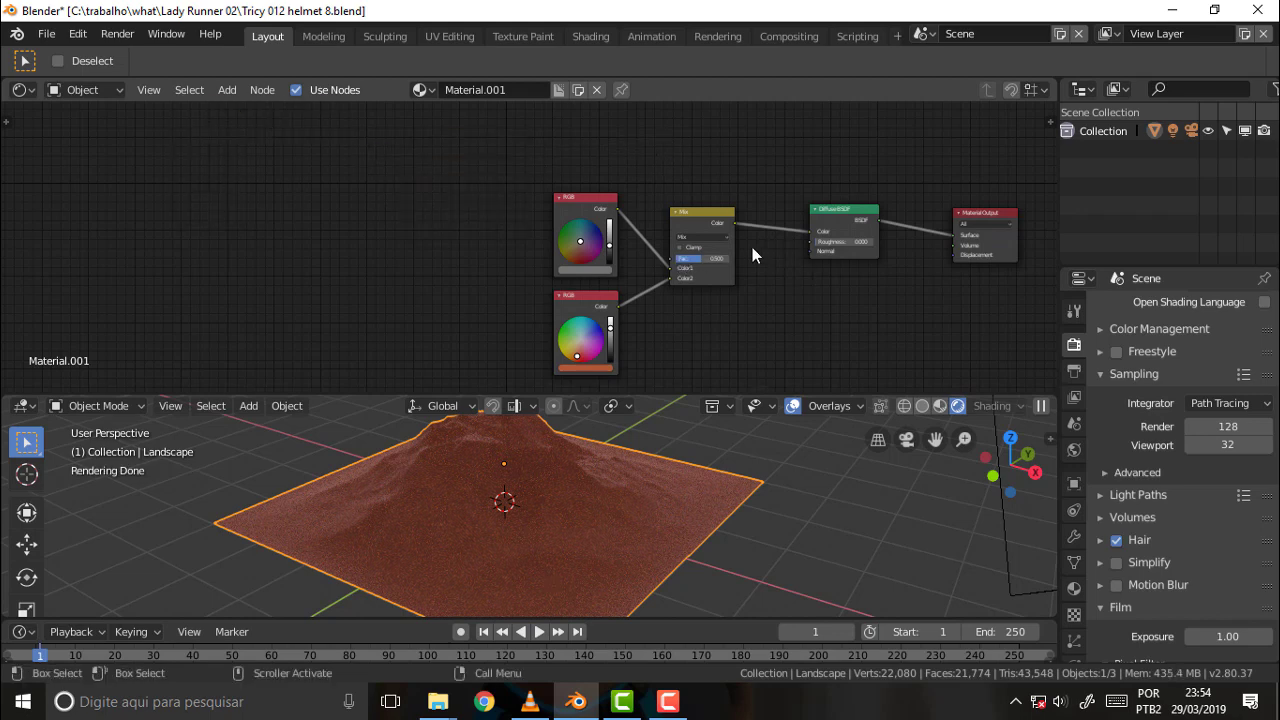
{"action": "left_click_drag", "start_coordinate": [583, 295], "coordinate": [416, 347]}
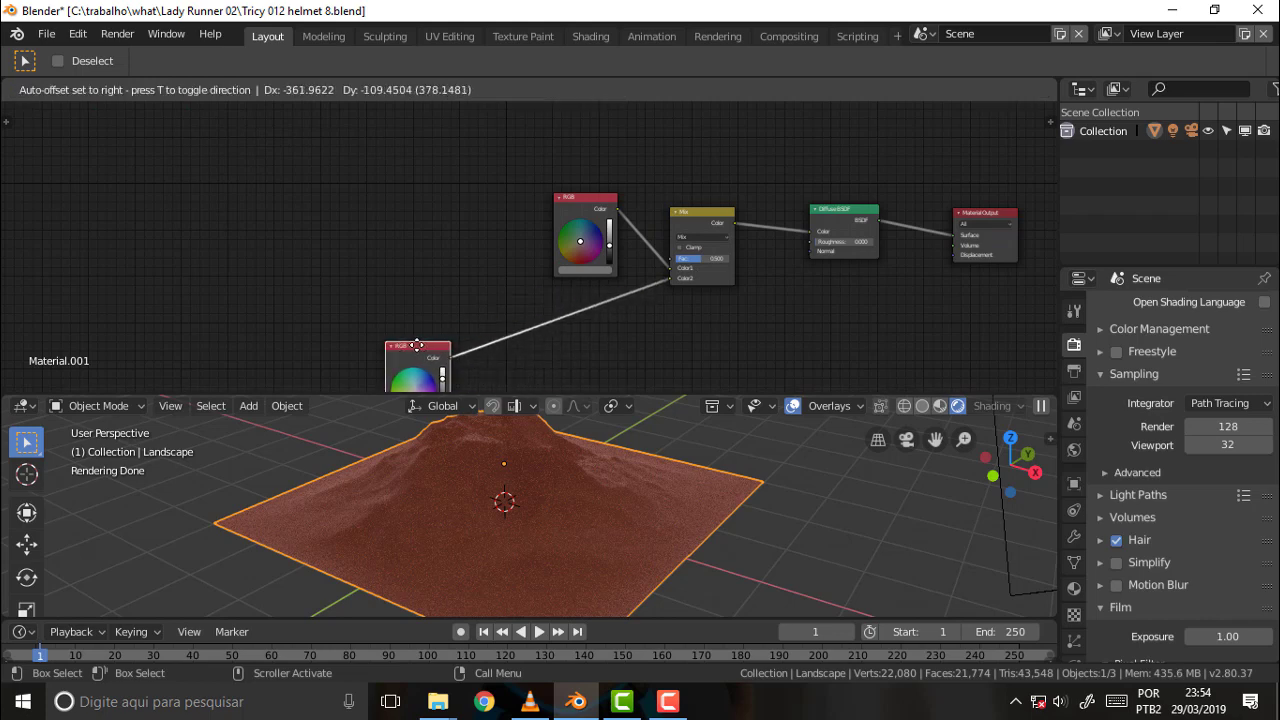
{"action": "left_click_drag", "start_coordinate": [583, 206], "coordinate": [418, 263]}
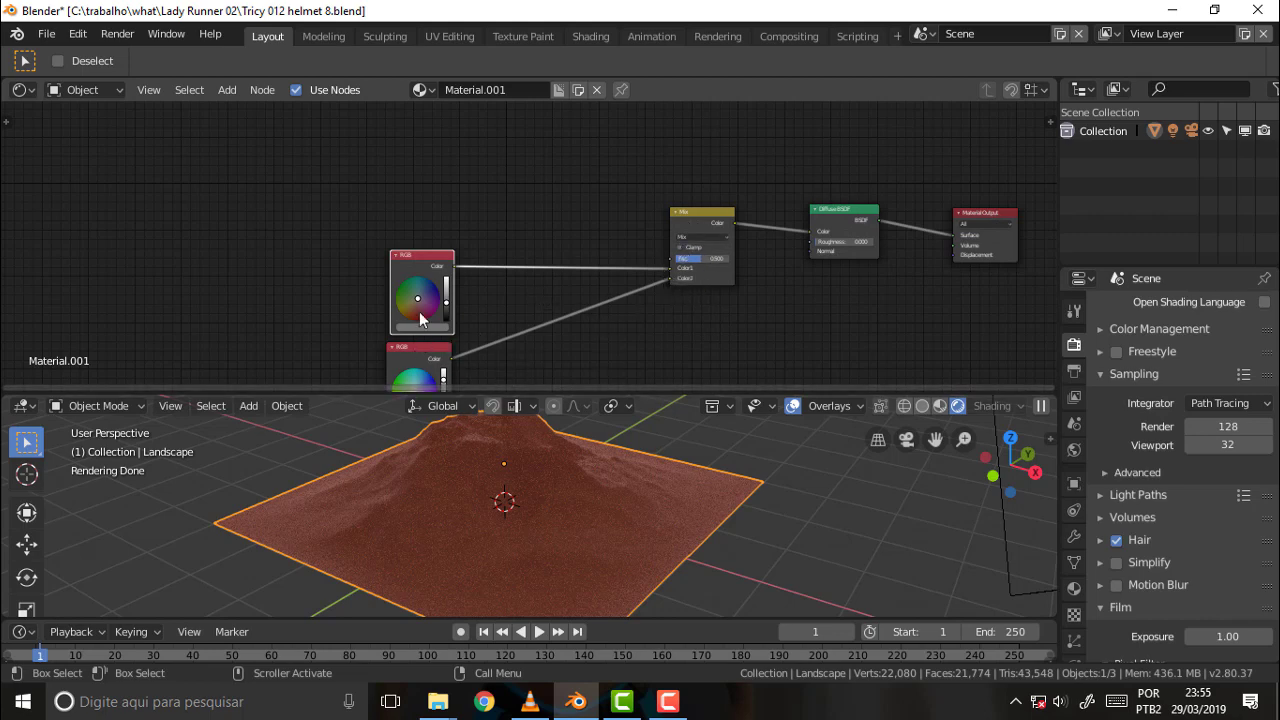
{"action": "left_click_drag", "start_coordinate": [409, 263], "coordinate": [409, 236]}
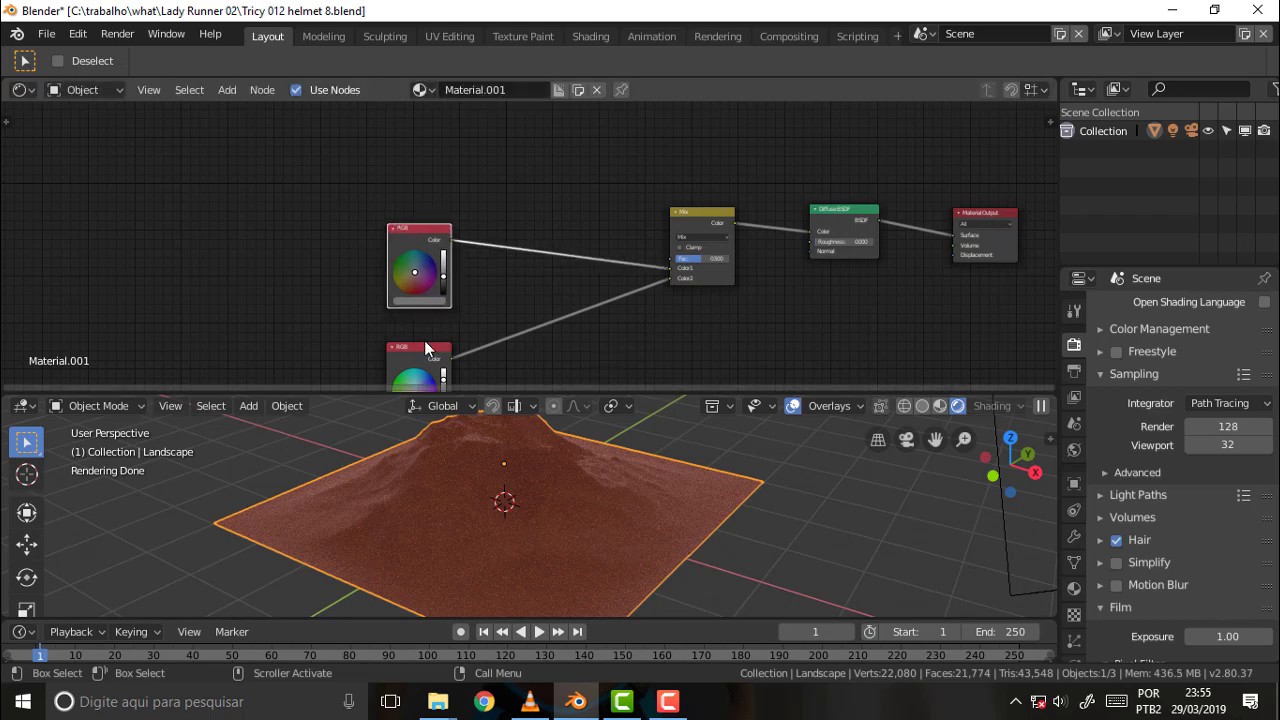
{"action": "left_click_drag", "start_coordinate": [425, 347], "coordinate": [422, 323]}
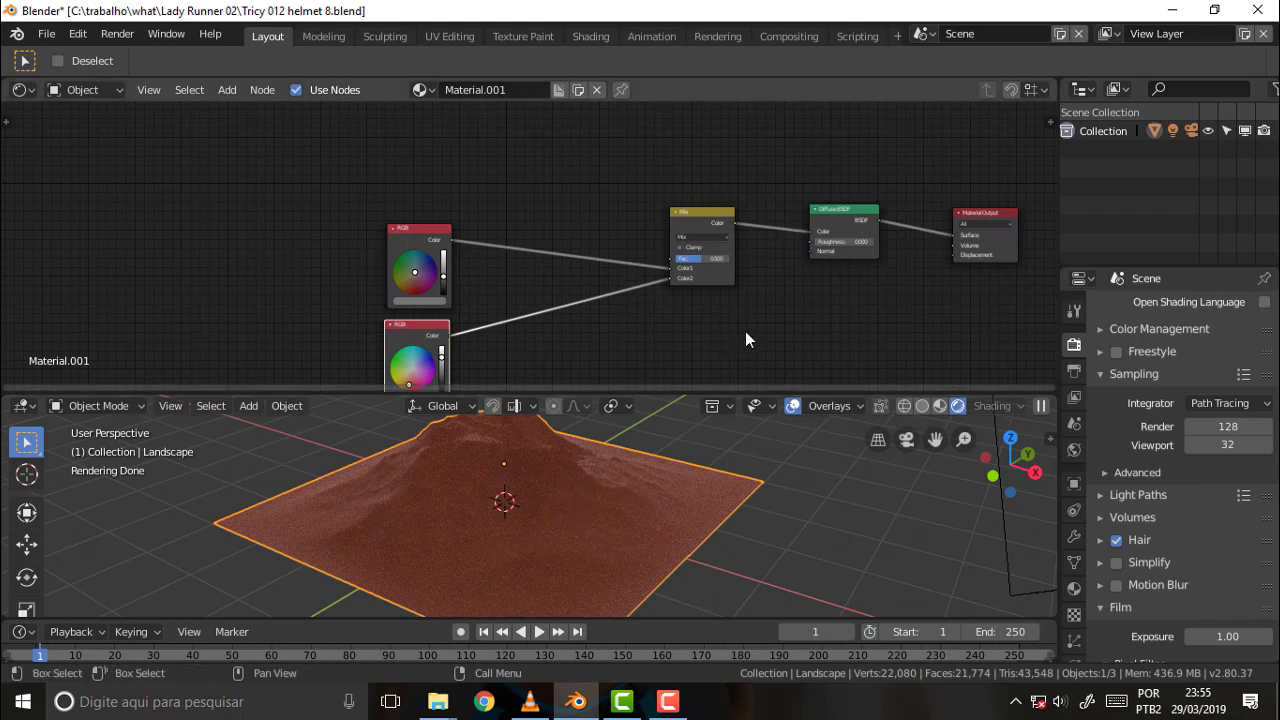
{"action": "left_click_drag", "start_coordinate": [432, 238], "coordinate": [422, 236]}
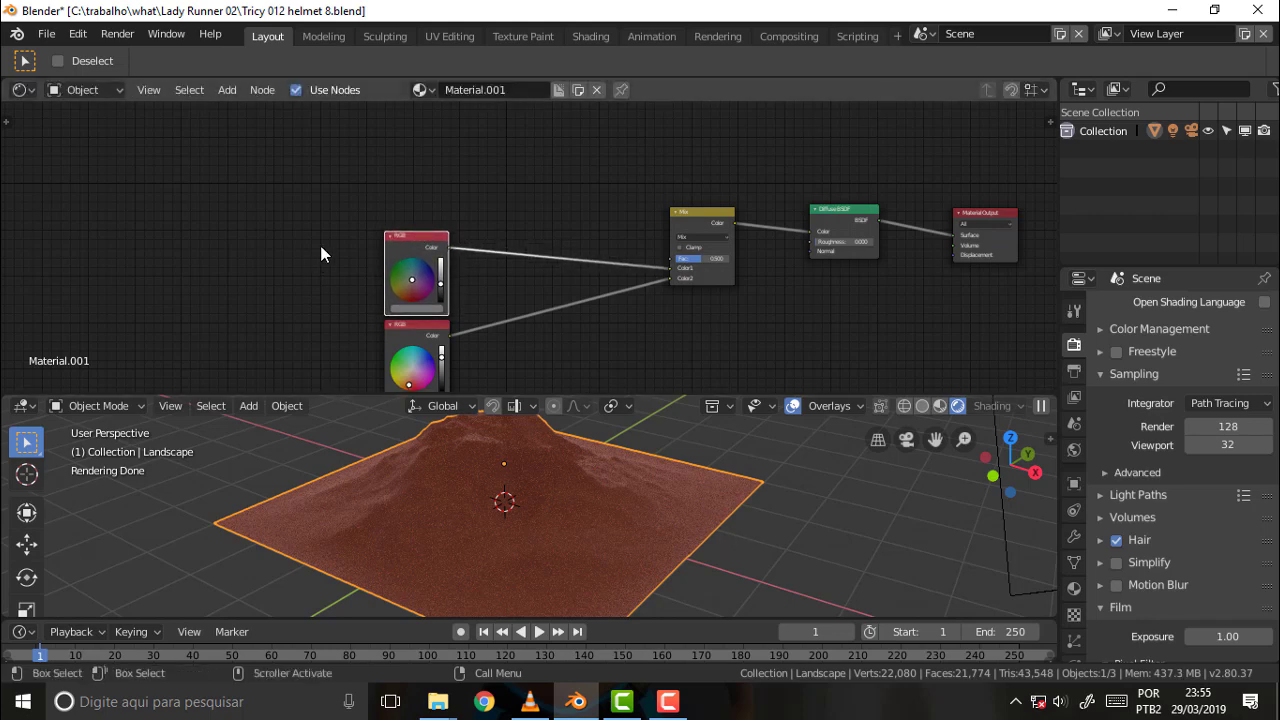
{"action": "key", "text": "shift+a"}
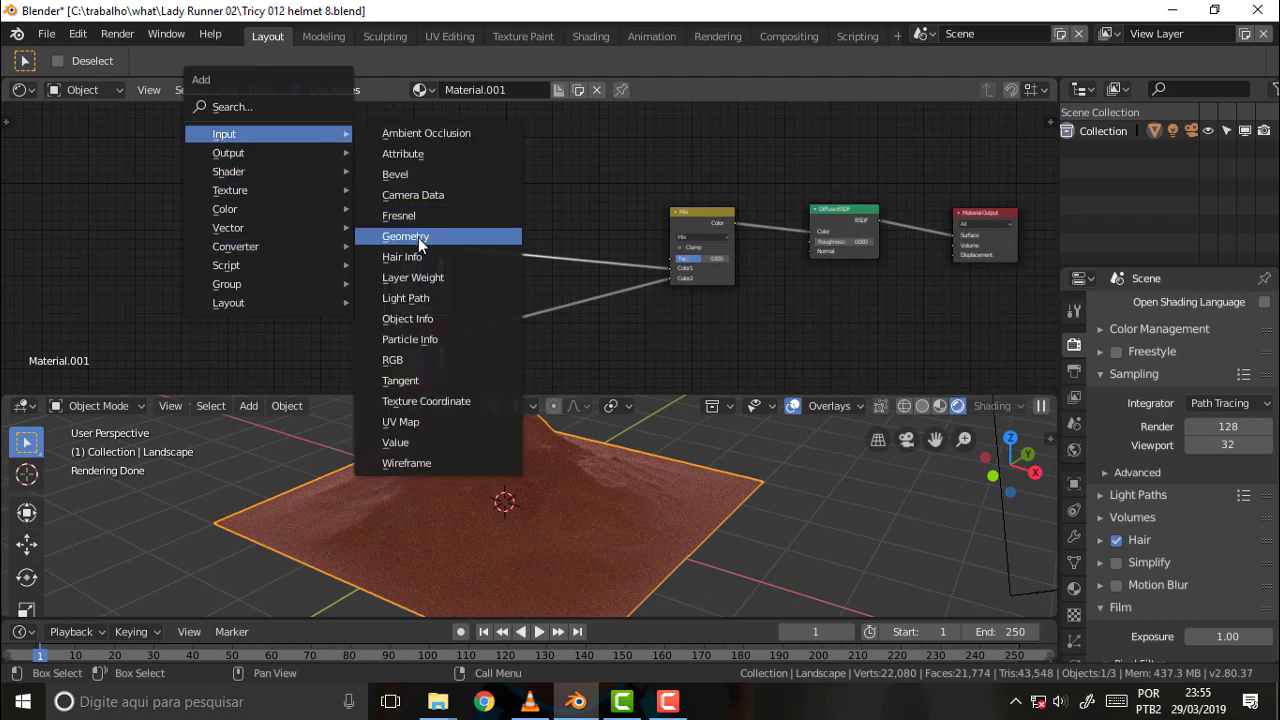
Add Geometry and Separate XYZ nodes above the RGB nodes, linking Geometry into Separate XYZ
{"action": "left_click", "coordinate": [420, 237]}
{"action": "left_click", "coordinate": [314, 114]}
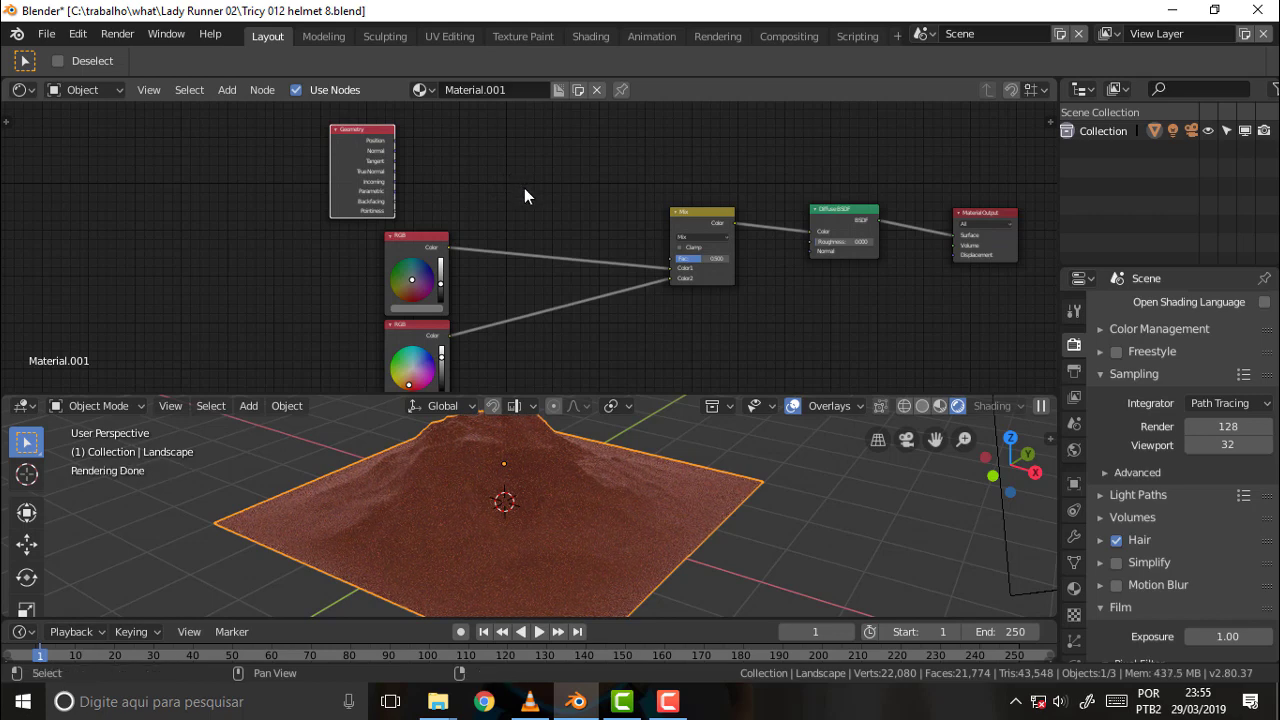
{"action": "key", "text": "shift+a"}
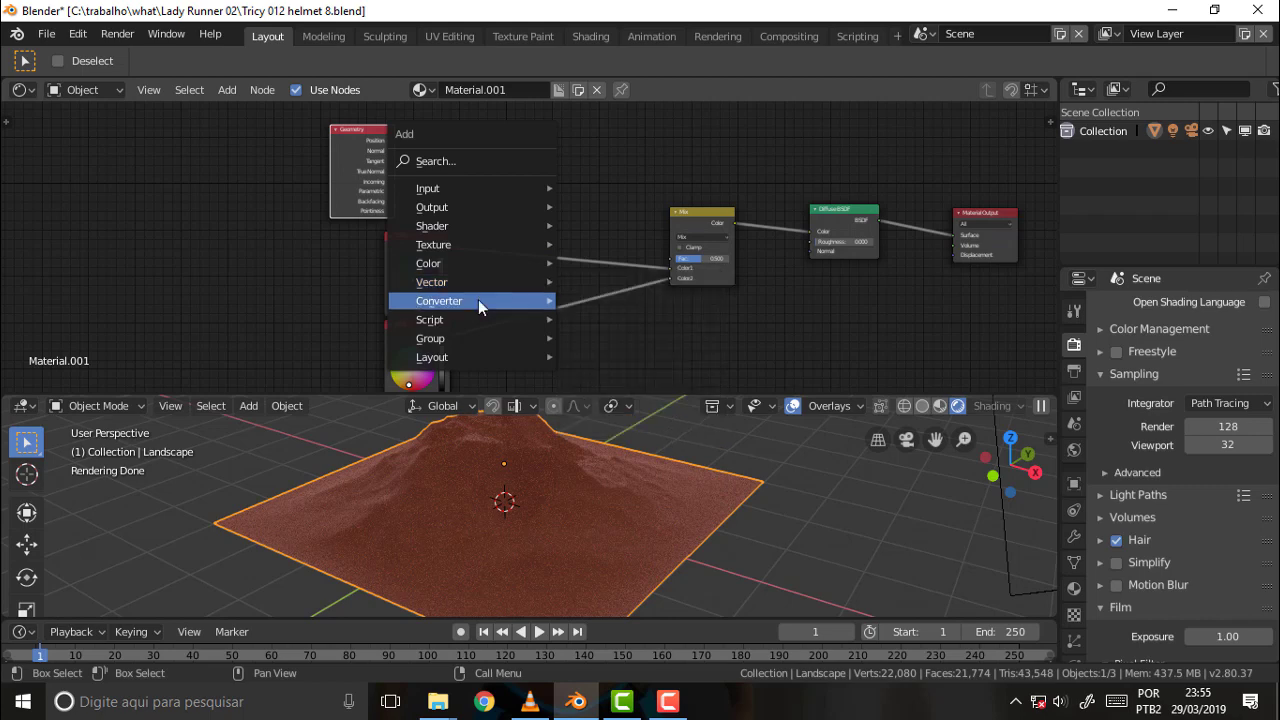
{"action": "mouse_move", "coordinate": [439, 301]}
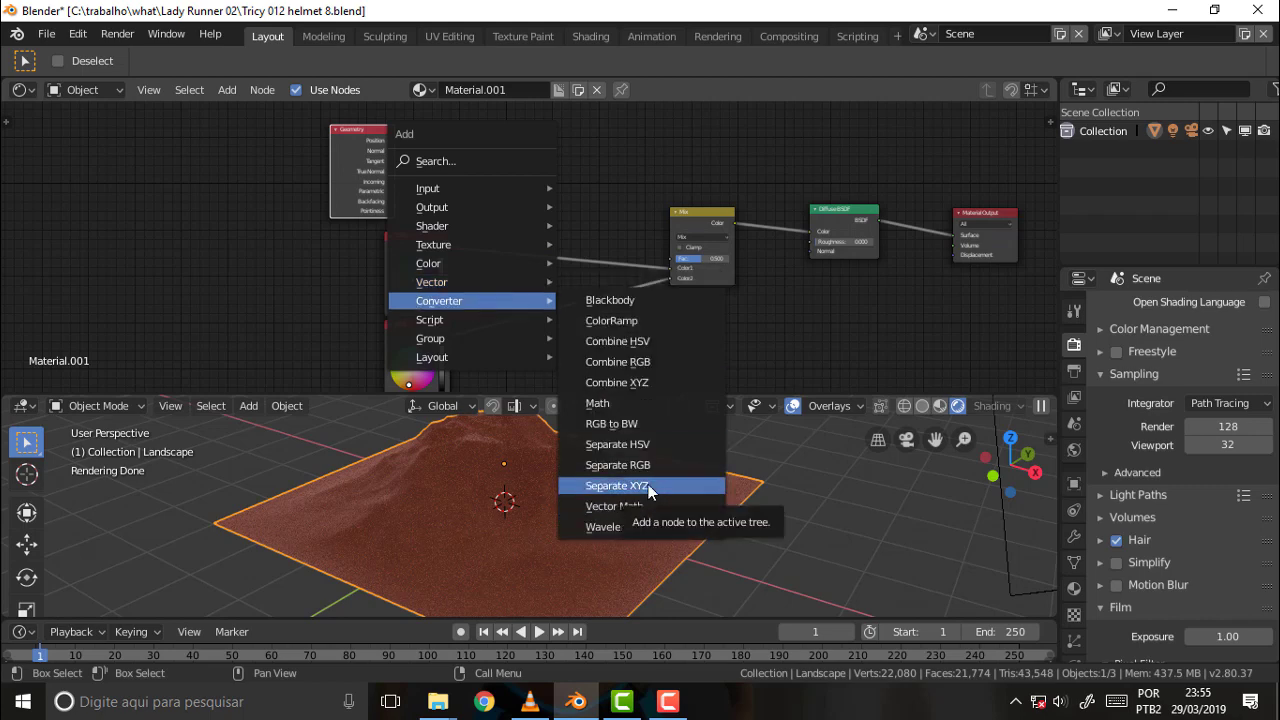
{"action": "left_click", "coordinate": [652, 486]}
{"action": "left_click", "coordinate": [487, 131]}
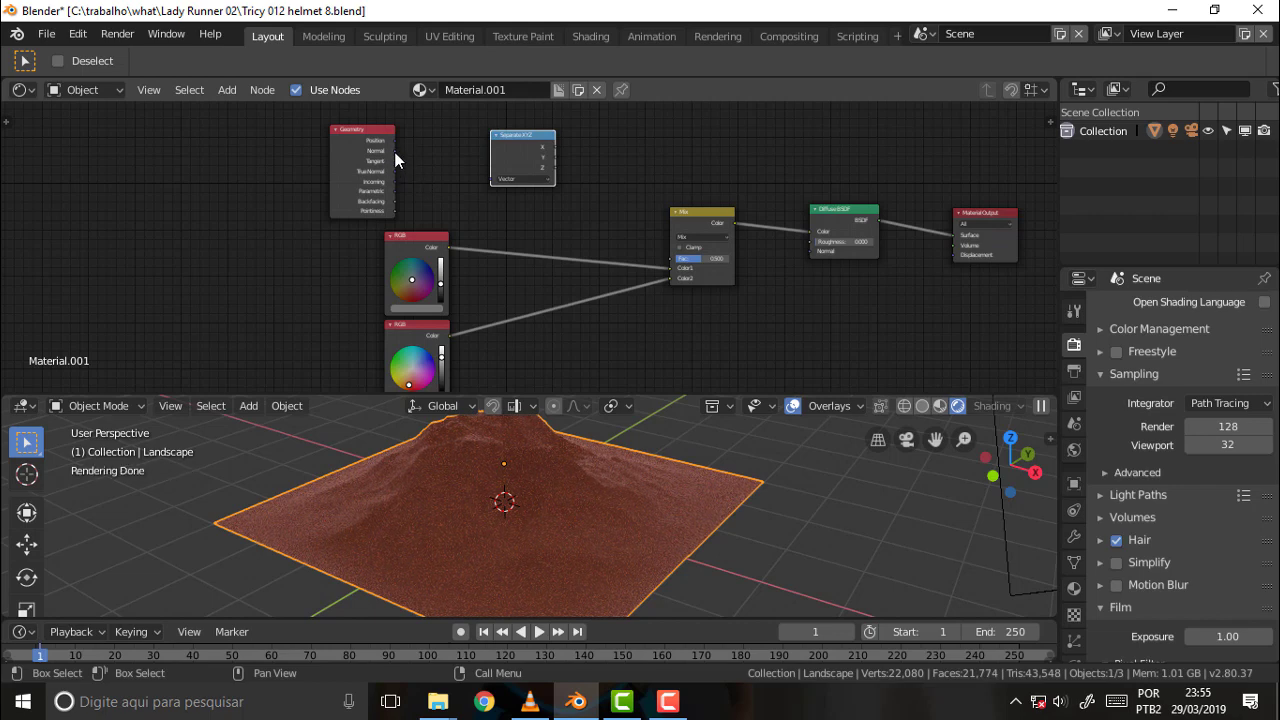
{"action": "left_click_drag", "start_coordinate": [395, 151], "coordinate": [670, 259]}
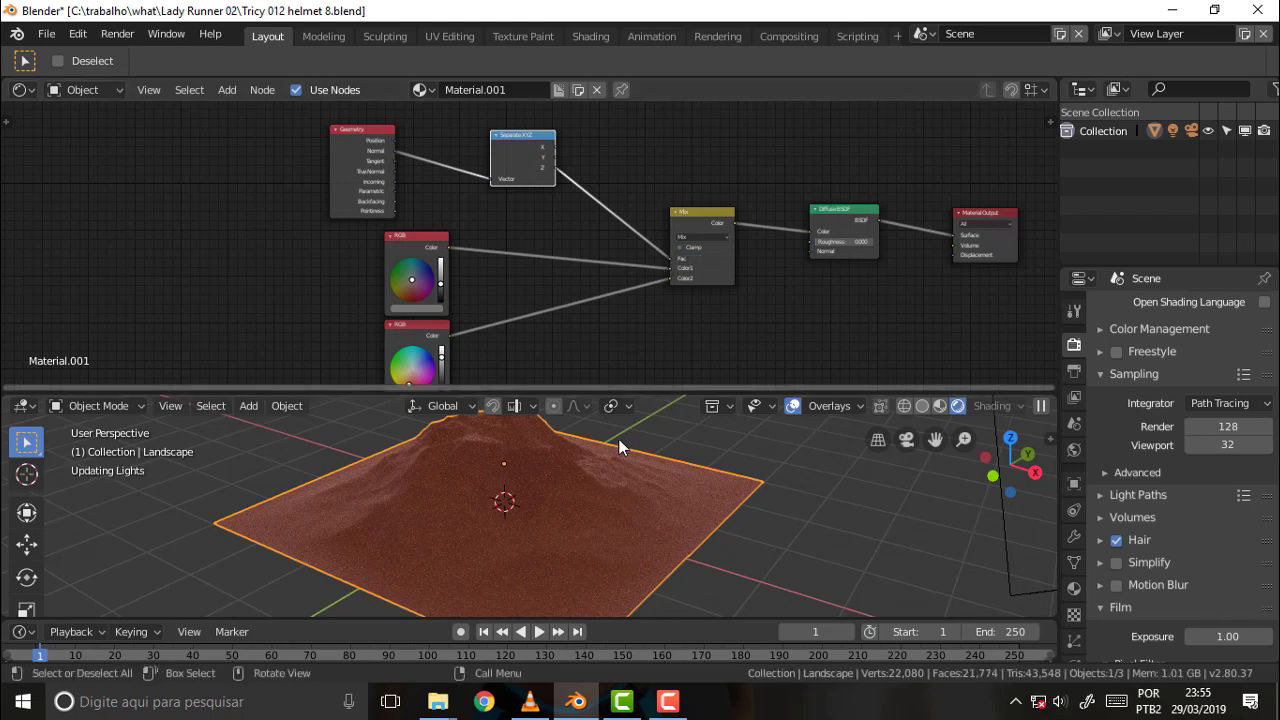
{"action": "left_click_drag", "start_coordinate": [360, 131], "coordinate": [325, 134]}
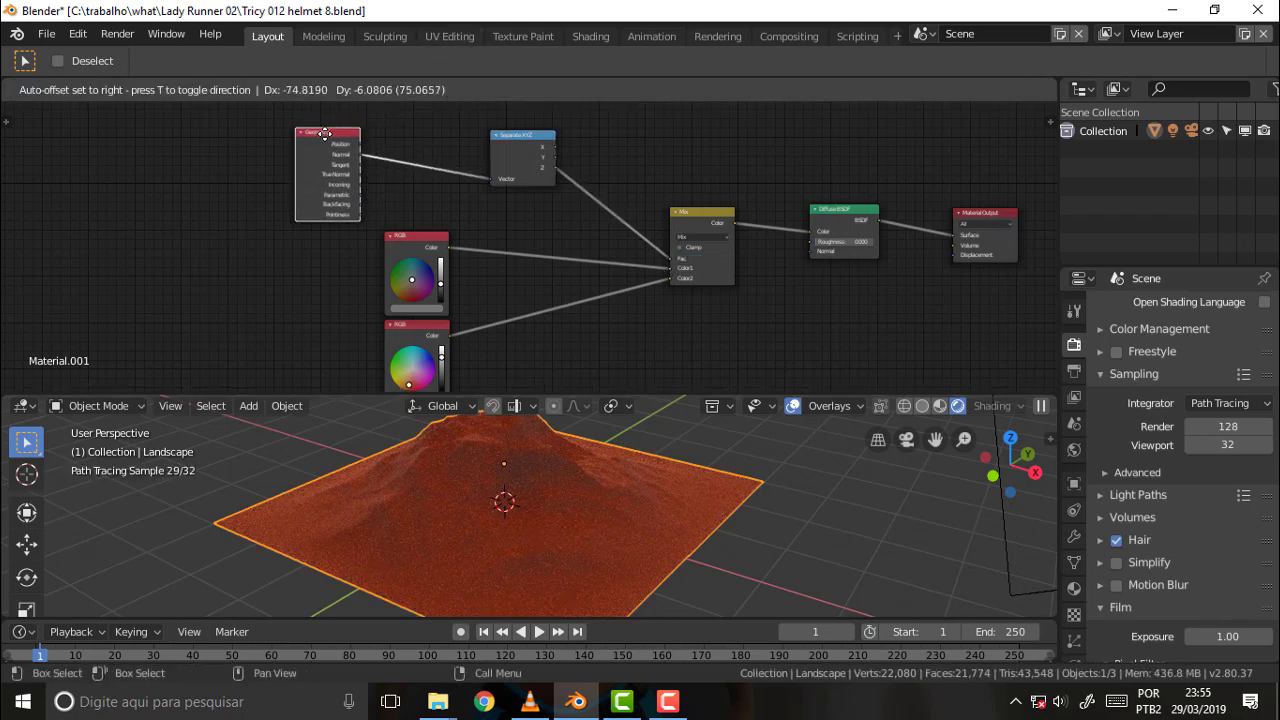
Shift the Separate XYZ node left to make room, then bring up the Add node menu again
{"action": "mouse_move", "coordinate": [487, 133]}
{"action": "left_mouse_down"}
{"action": "mouse_move", "coordinate": [418, 133]}
{"action": "mouse_move", "coordinate": [446, 138]}
{"action": "left_mouse_up"}
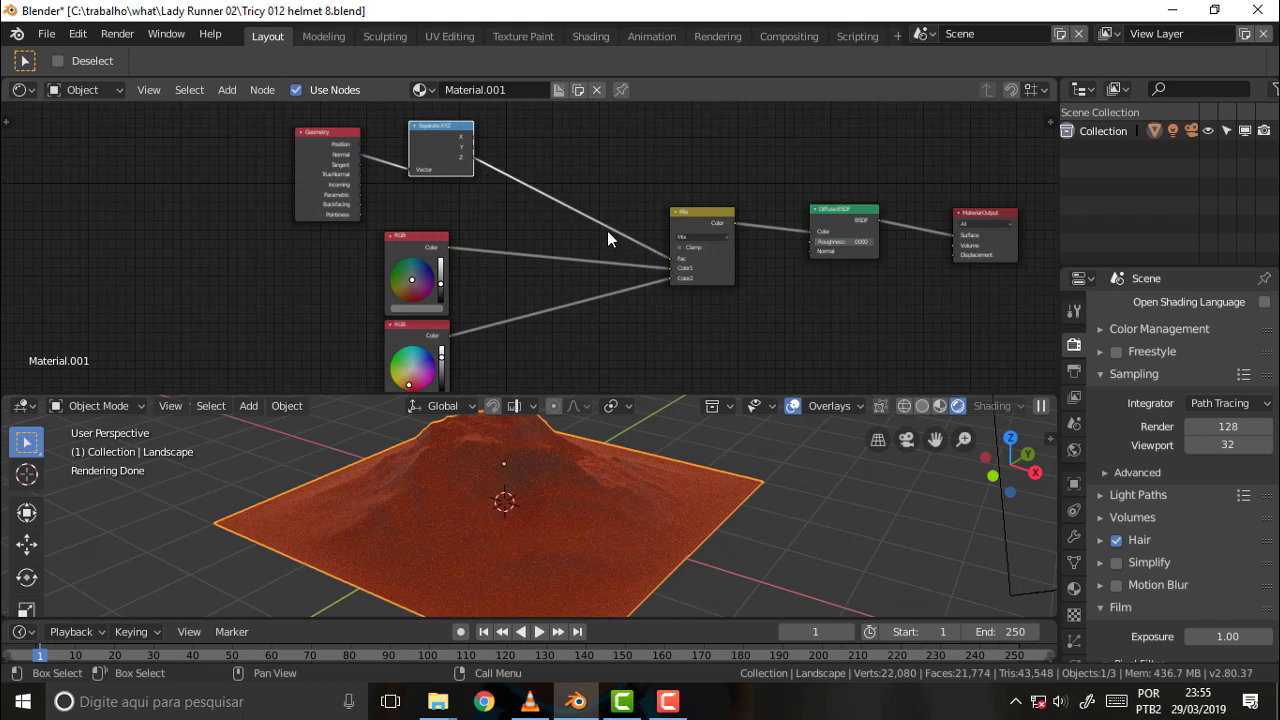
{"action": "key", "text": "shift+a"}
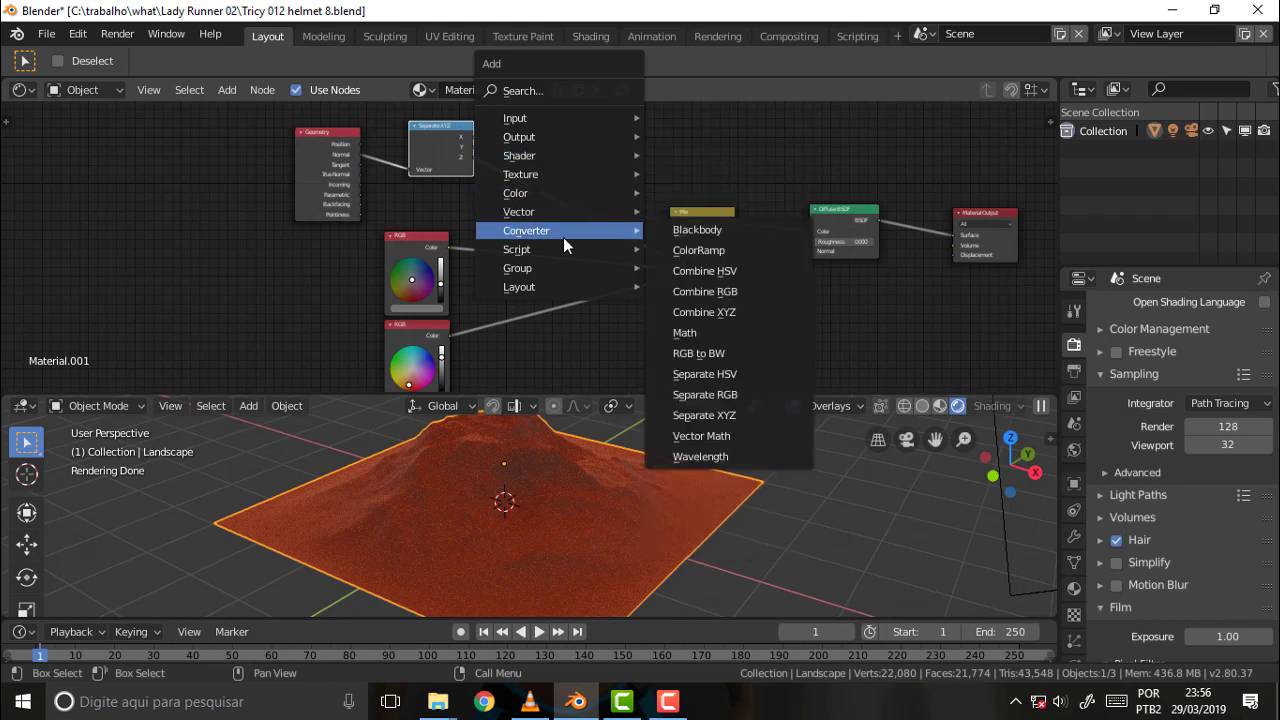
{"action": "mouse_move", "coordinate": [521, 174]}
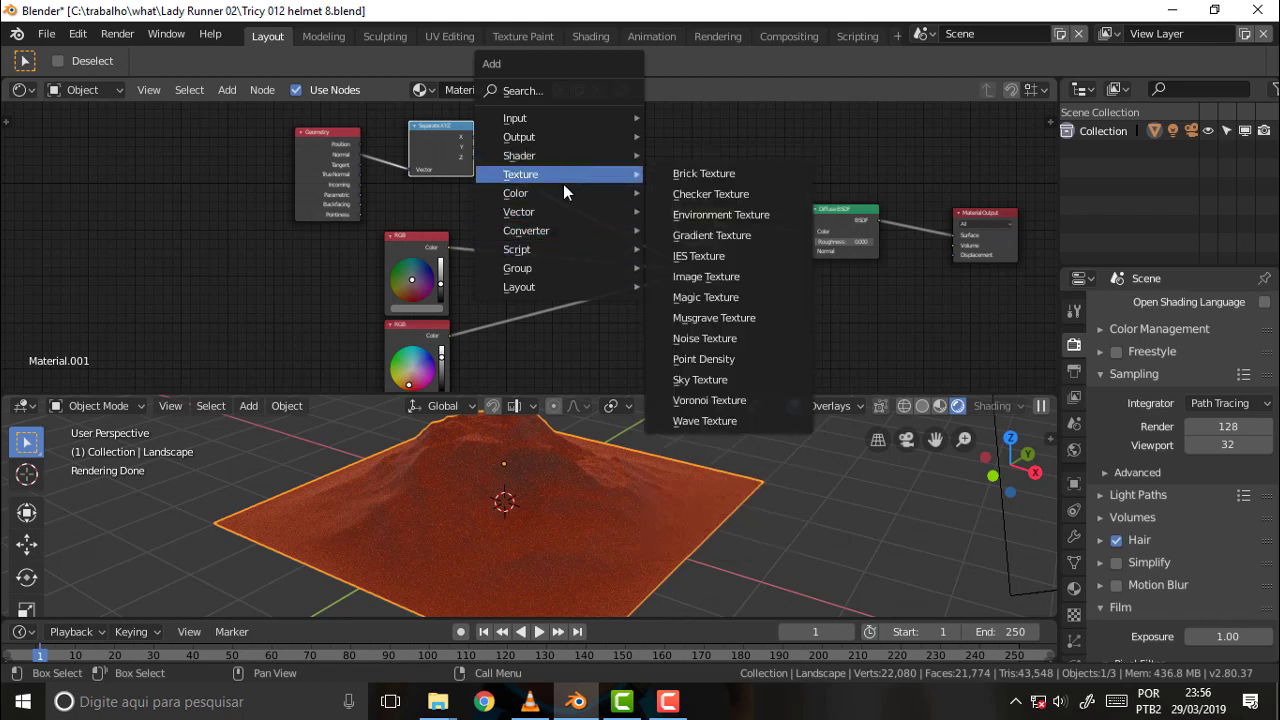
{"action": "left_click", "coordinate": [691, 295]}
{"action": "left_click", "coordinate": [724, 246]}
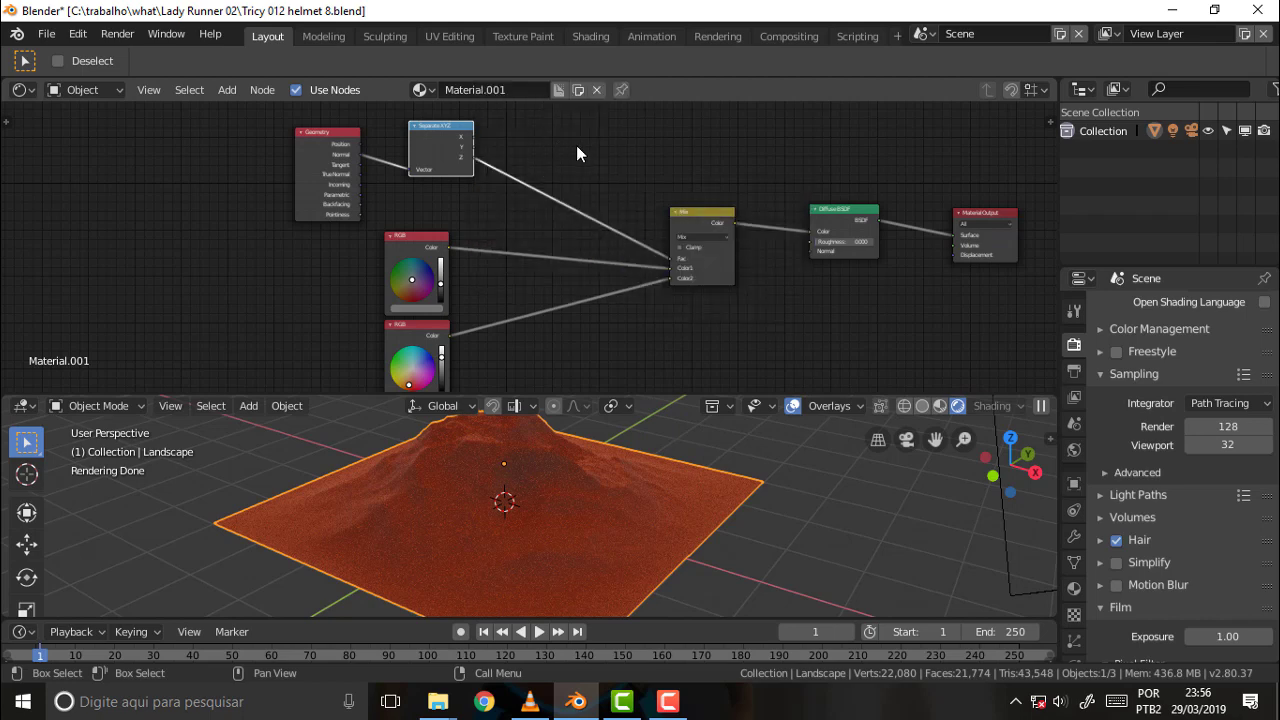
{"action": "key", "text": "shift+a"}
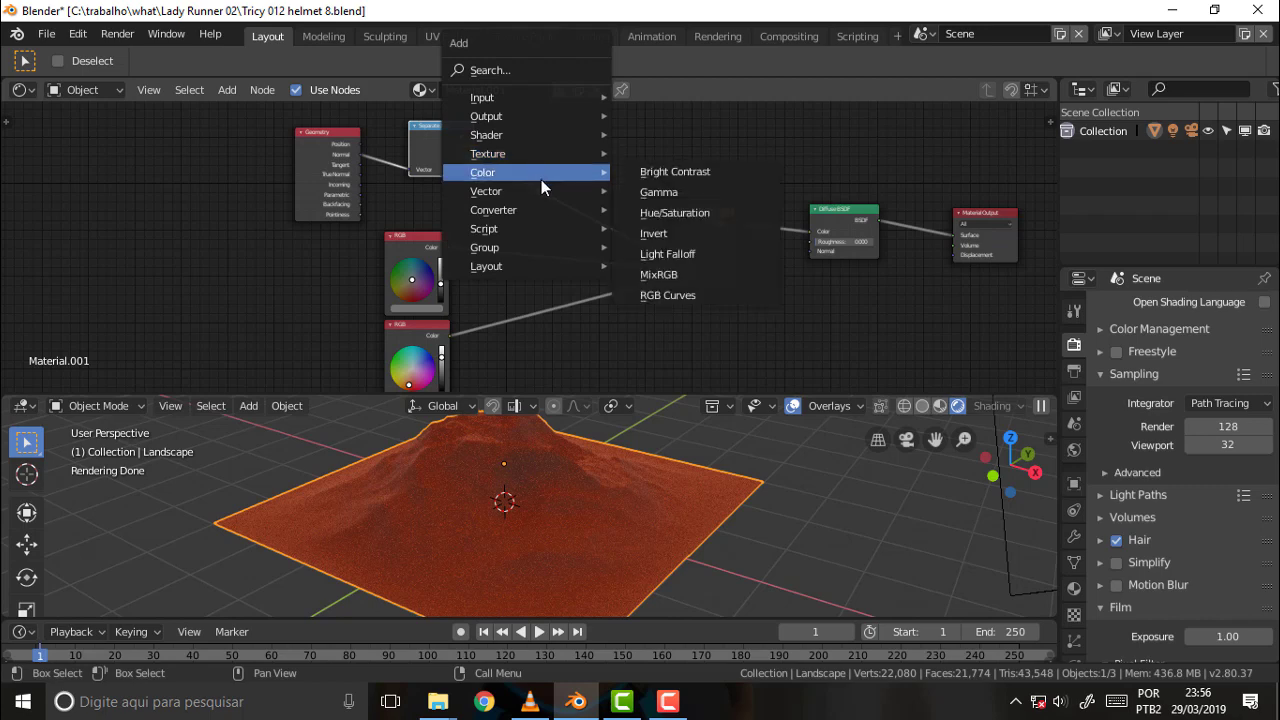
{"action": "mouse_move", "coordinate": [494, 210]}
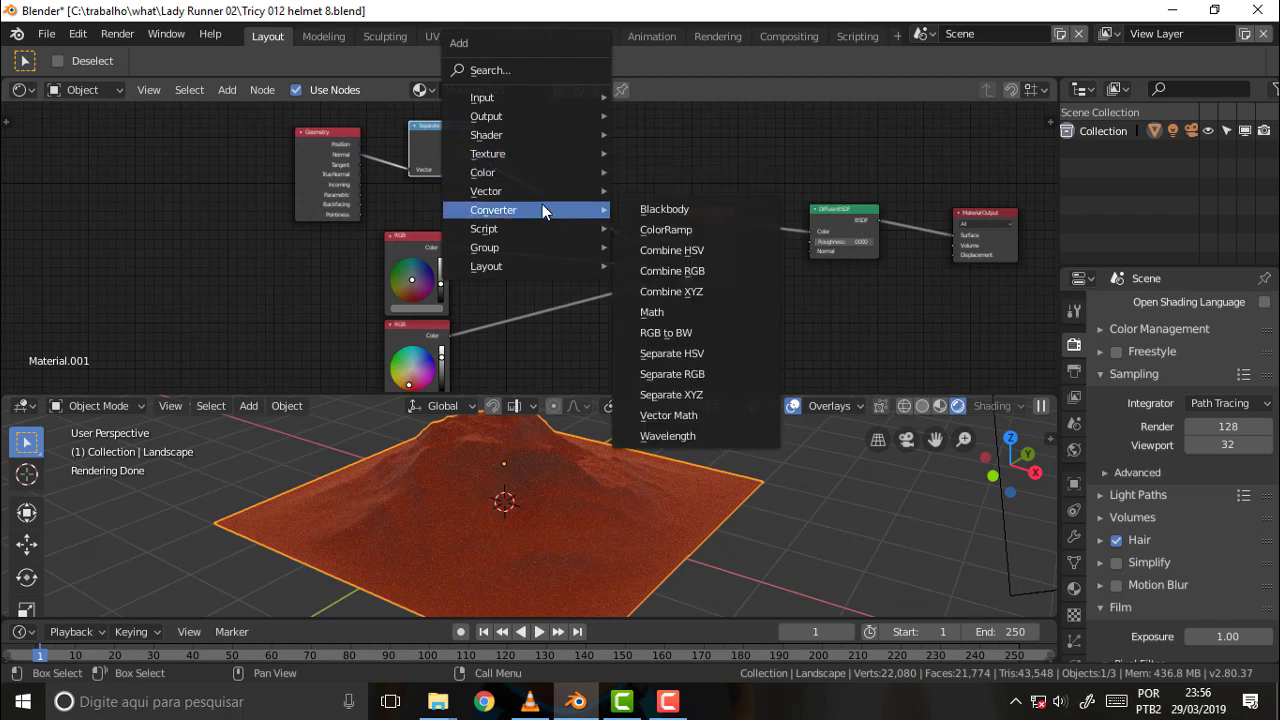
Insert a ColorRamp between Separate XYZ's Z and the Mix factor, nudging both stops right
{"action": "left_click", "coordinate": [668, 229]}
{"action": "left_click", "coordinate": [650, 185]}
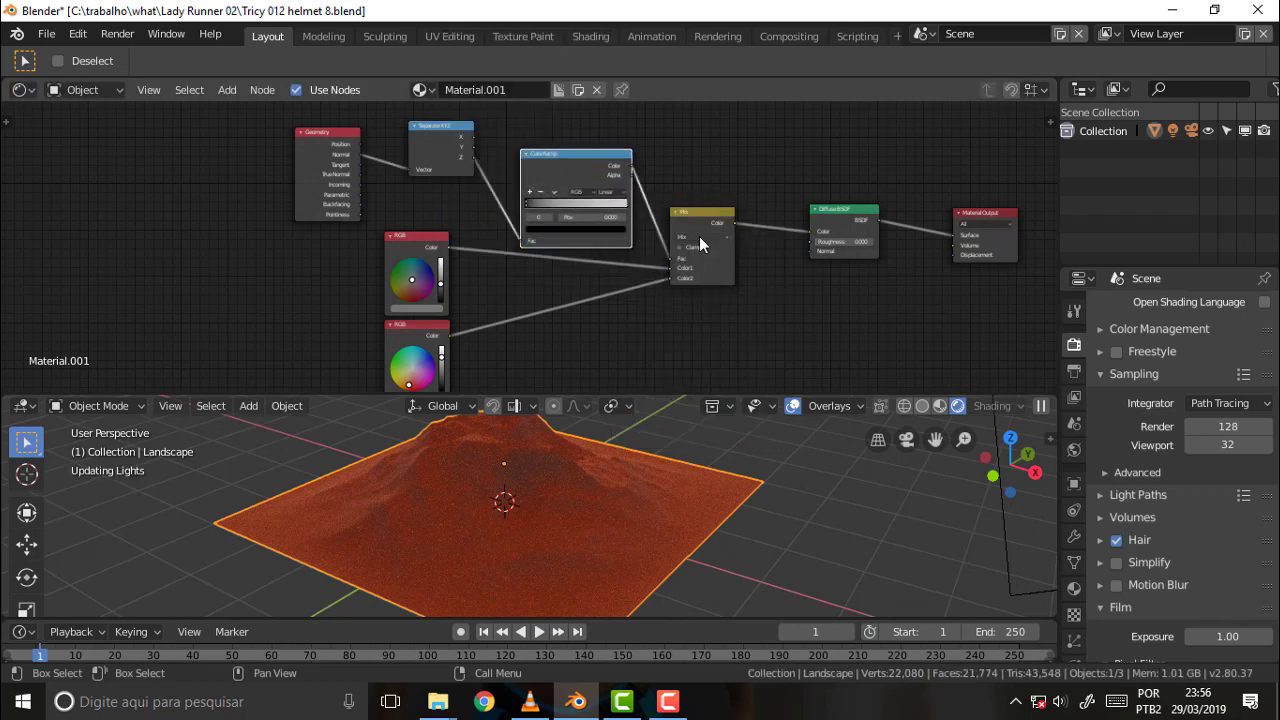
{"action": "left_click_drag", "start_coordinate": [564, 150], "coordinate": [563, 140]}
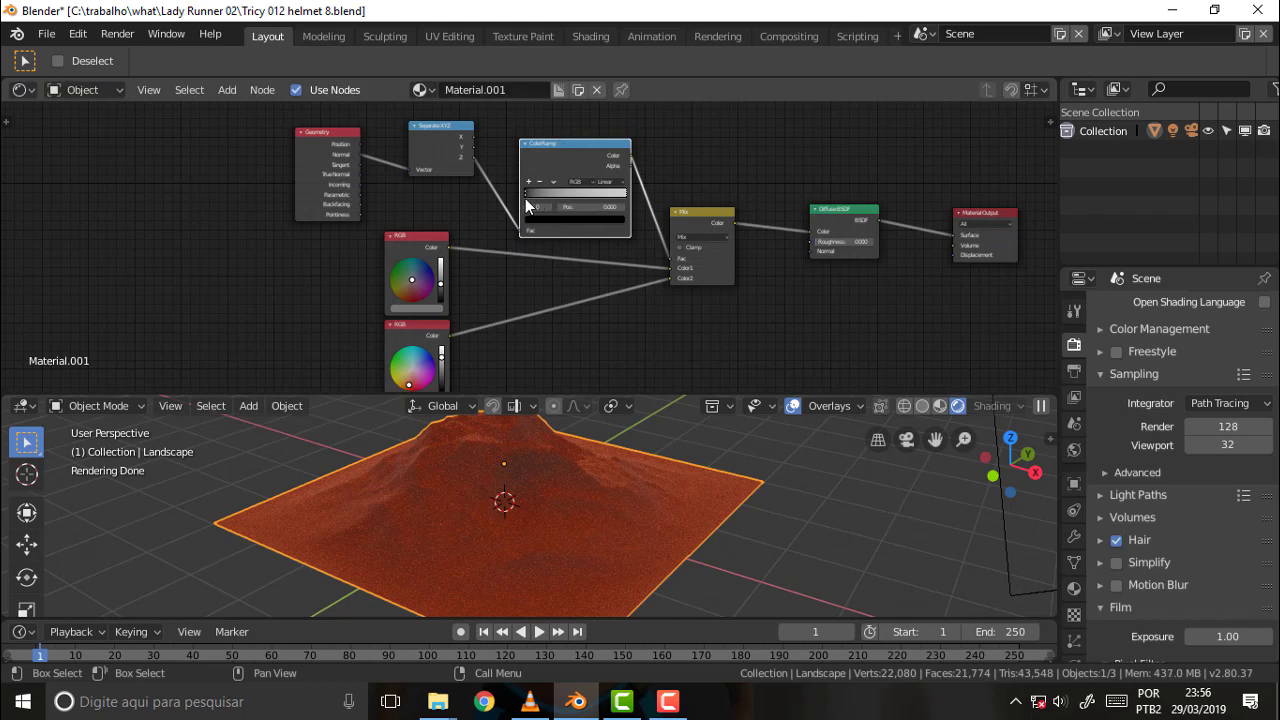
{"action": "key", "text": "g"}
{"action": "left_click", "coordinate": [535, 201]}
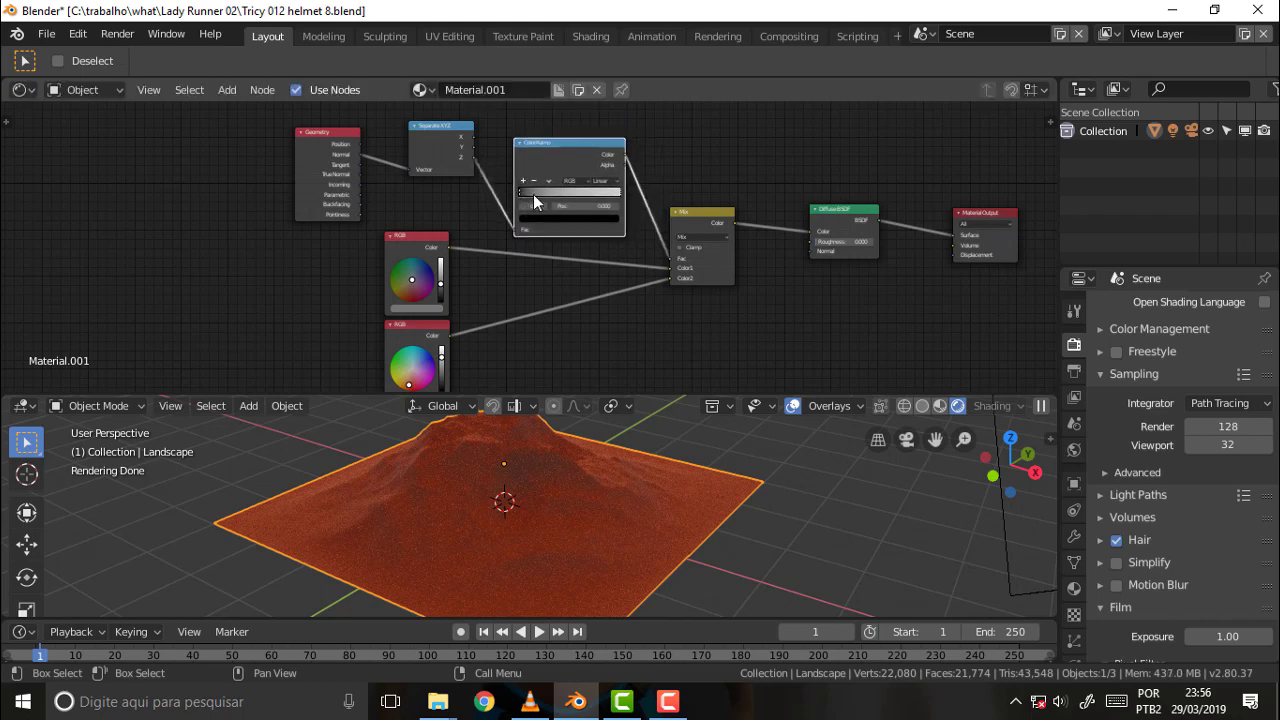
{"action": "left_click_drag", "start_coordinate": [523, 190], "coordinate": [529, 192]}
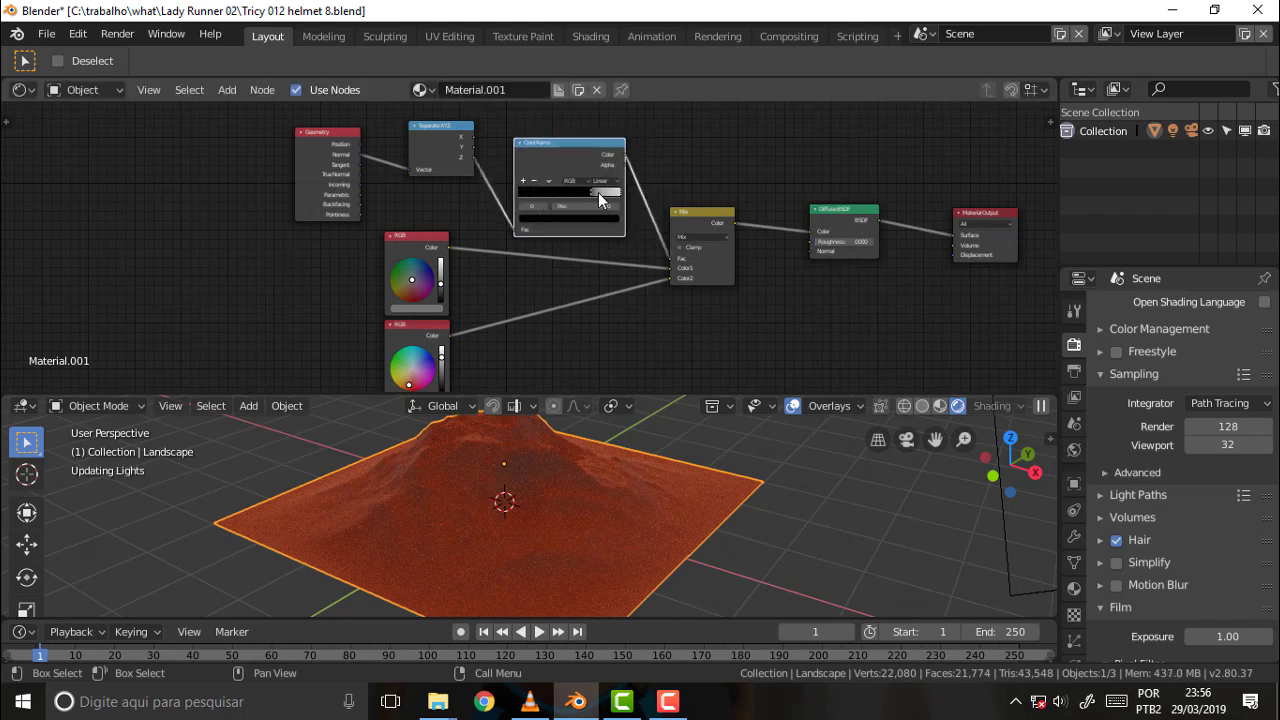
{"action": "left_click_drag", "start_coordinate": [611, 193], "coordinate": [620, 198]}
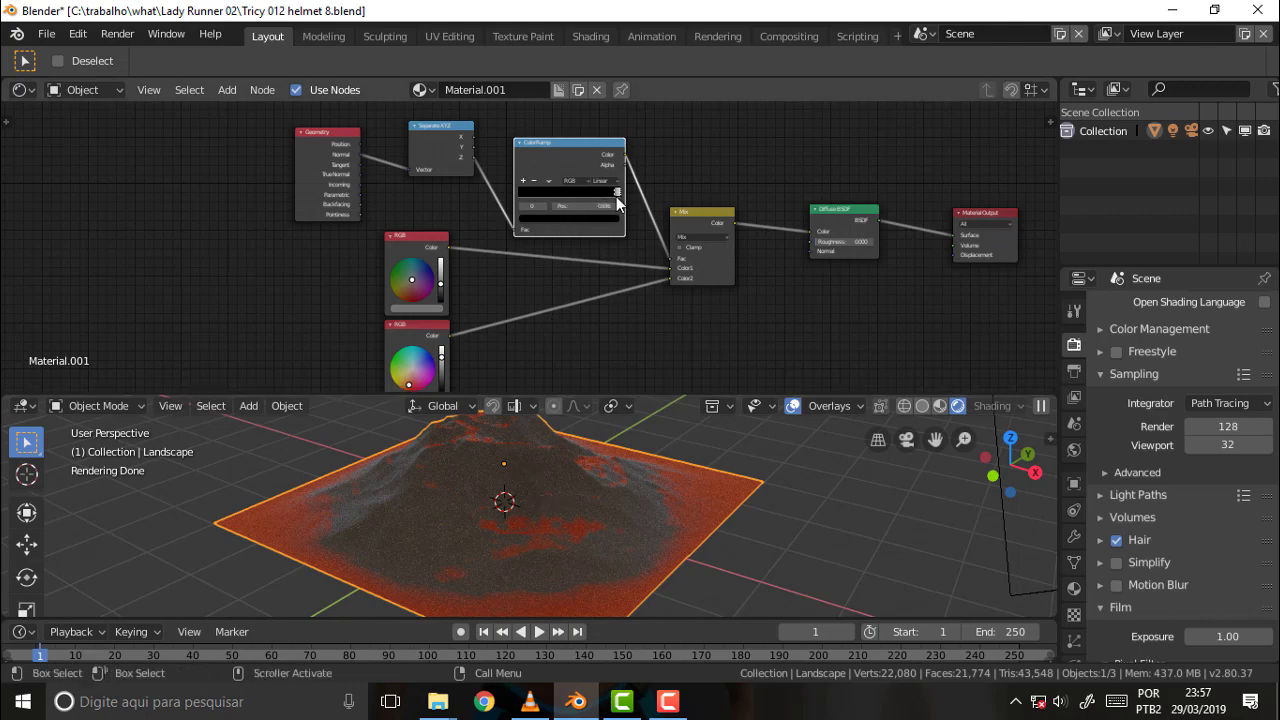
Retune the ColorRamp stops so red patches spread up the grey slopes, checking the render
{"action": "left_click_drag", "start_coordinate": [616, 193], "coordinate": [592, 195]}
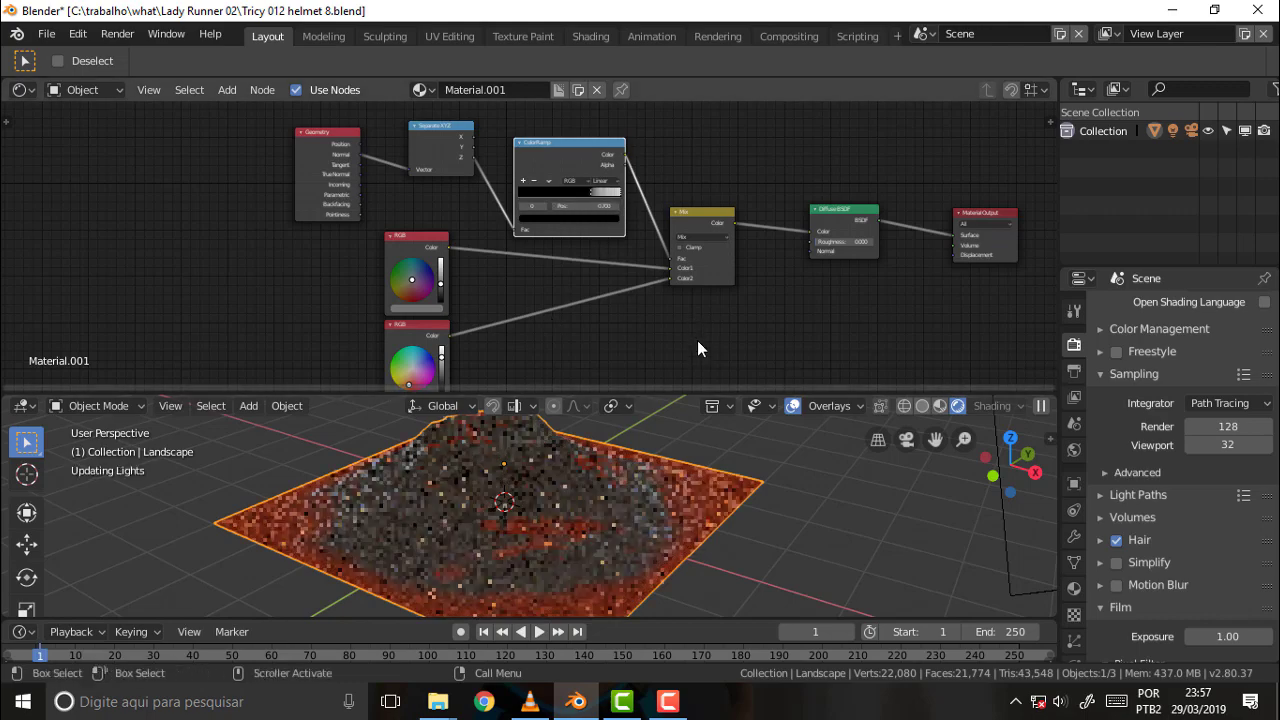
{"action": "mouse_move", "coordinate": [670, 411]}
{"action": "middle_mouse_down"}
{"action": "mouse_move", "coordinate": [851, 575]}
{"action": "mouse_move", "coordinate": [701, 457]}
{"action": "middle_mouse_up"}
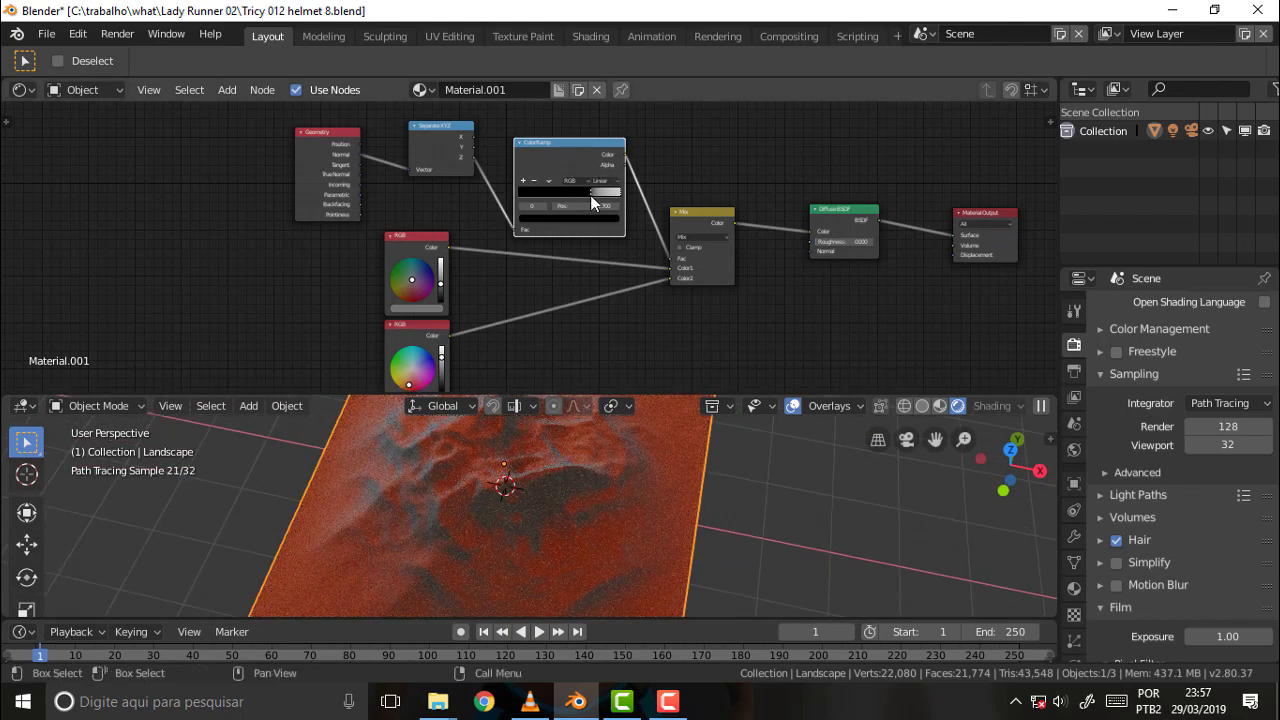
{"action": "left_click_drag", "start_coordinate": [590, 195], "coordinate": [611, 191]}
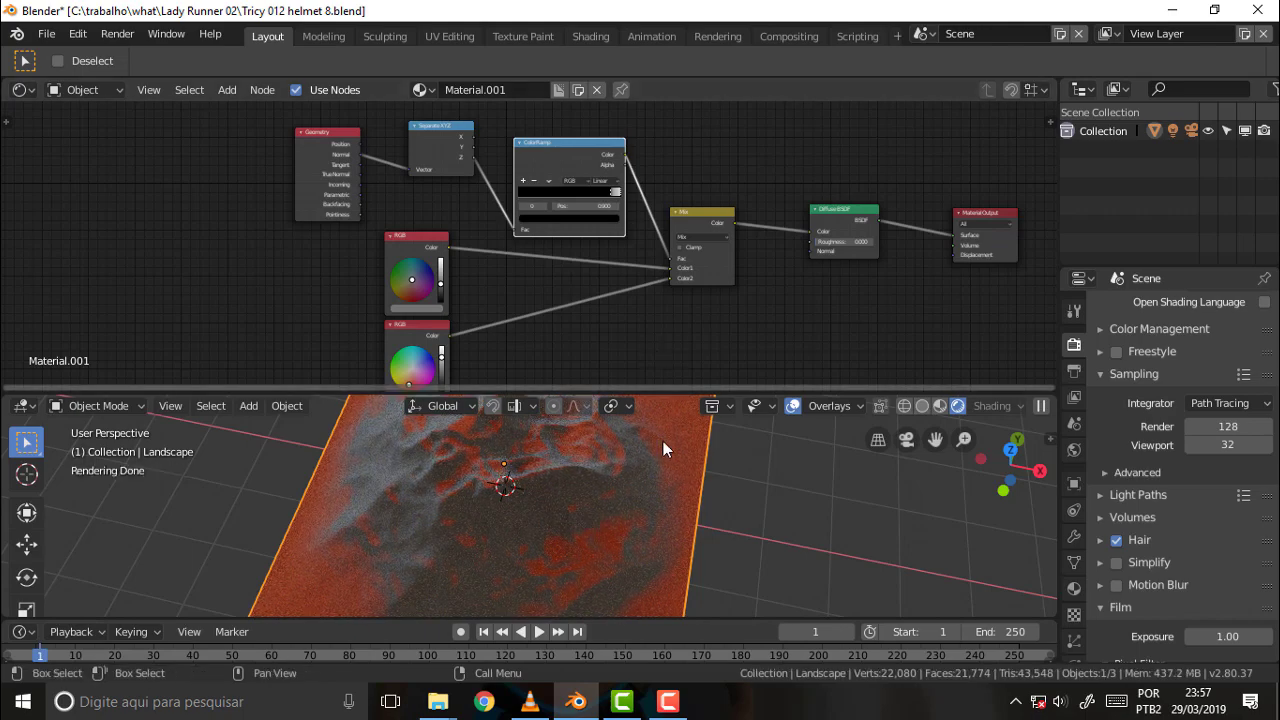
{"action": "mouse_move", "coordinate": [614, 362]}
{"action": "middle_mouse_down"}
{"action": "mouse_move", "coordinate": [578, 350]}
{"action": "mouse_move", "coordinate": [634, 349]}
{"action": "middle_mouse_up"}
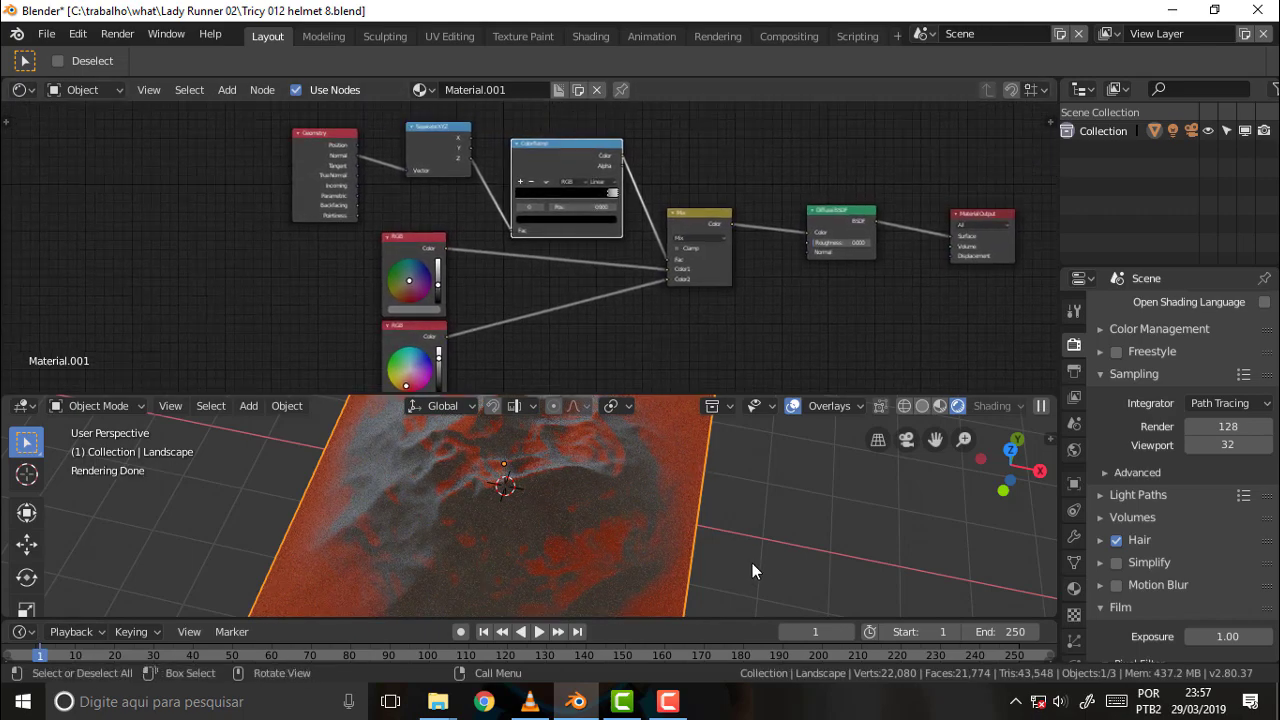
{"action": "mouse_move", "coordinate": [752, 563]}
{"action": "middle_mouse_down"}
{"action": "mouse_move", "coordinate": [661, 535]}
{"action": "mouse_move", "coordinate": [643, 474]}
{"action": "mouse_move", "coordinate": [807, 437]}
{"action": "mouse_move", "coordinate": [663, 474]}
{"action": "middle_mouse_up"}
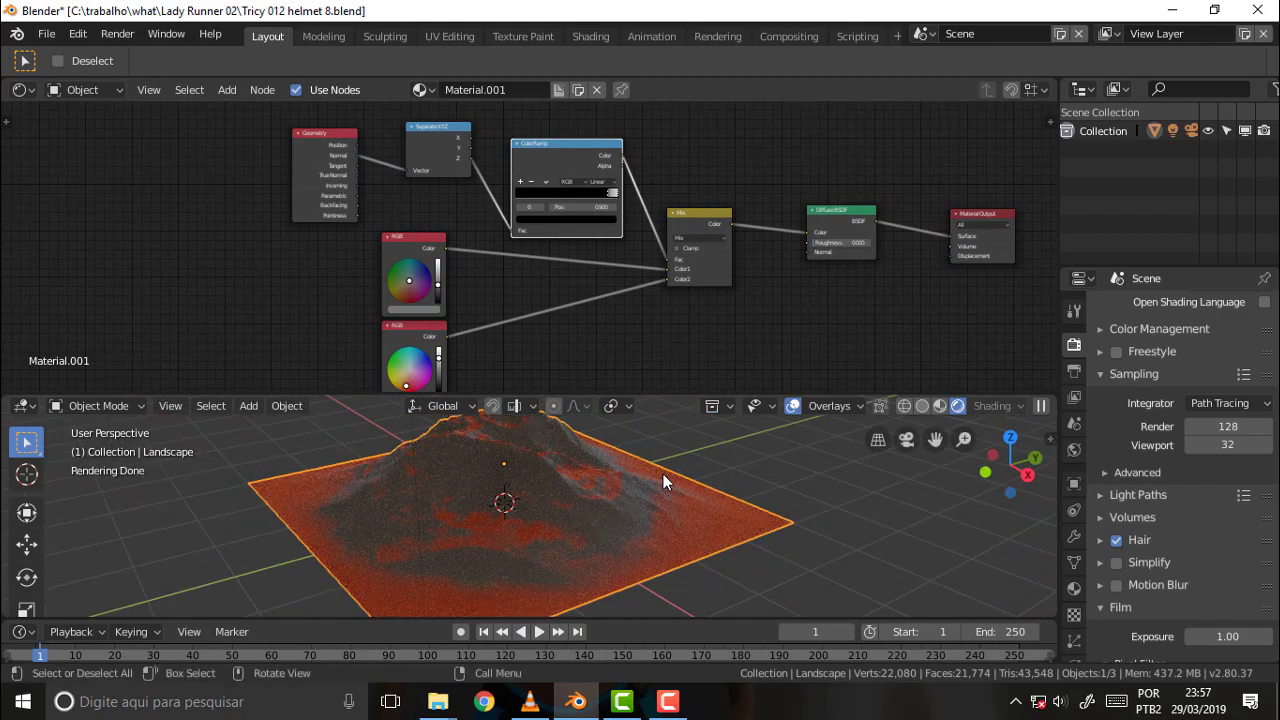